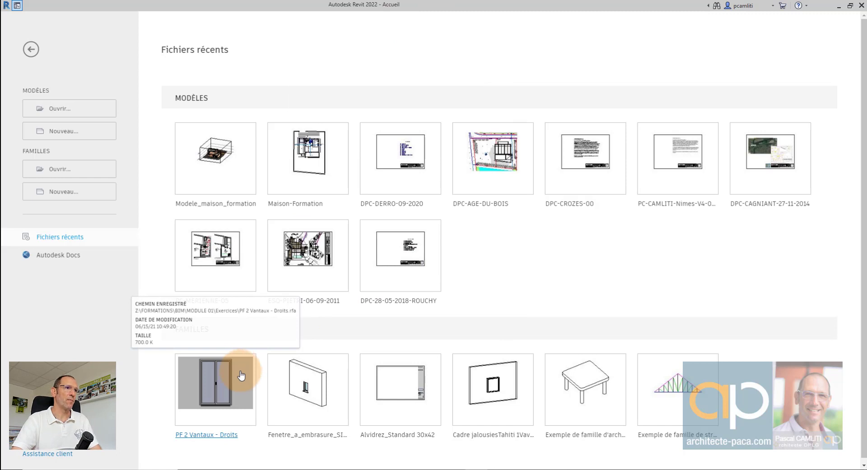
- Open the recent PF 2 Vantaux - Droits window family and check the type names in its family types
{"action": "left_click", "coordinate": [224, 389]}
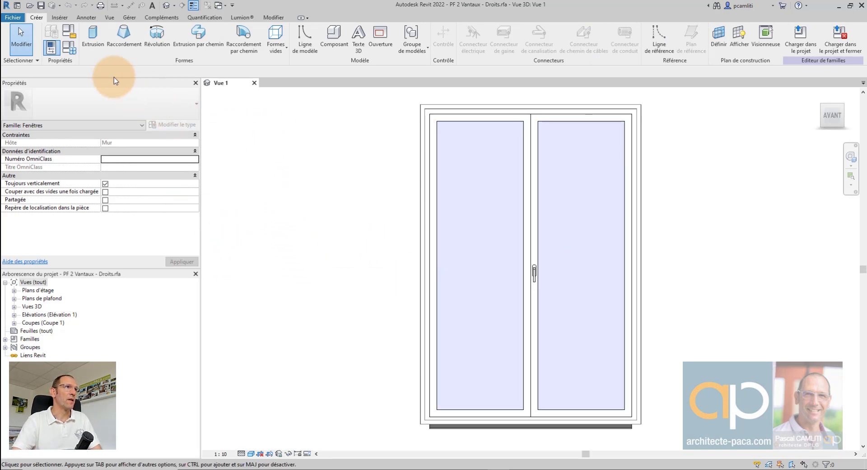
{"action": "left_click", "coordinate": [71, 50]}
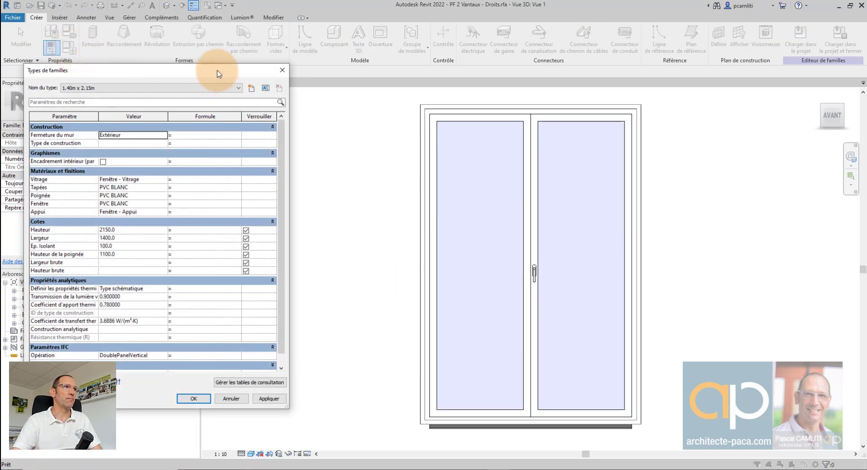
{"action": "left_click_drag", "start_coordinate": [217, 71], "coordinate": [275, 85]}
{"action": "left_click", "coordinate": [278, 100]}
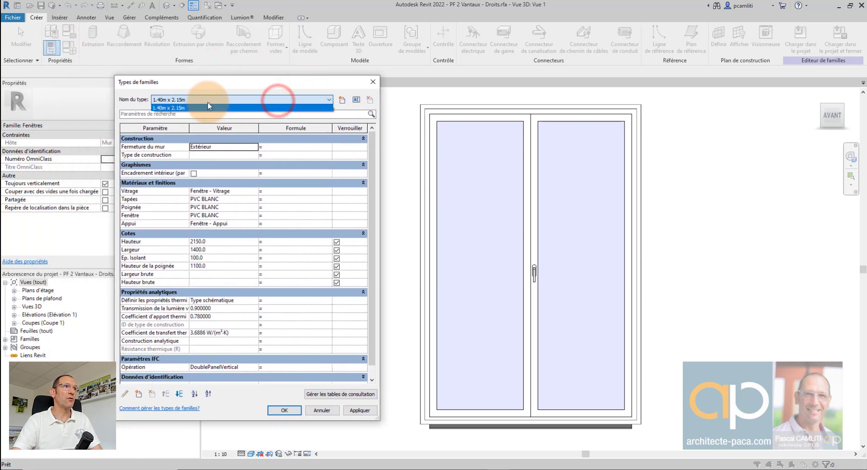
{"action": "left_click", "coordinate": [209, 107]}
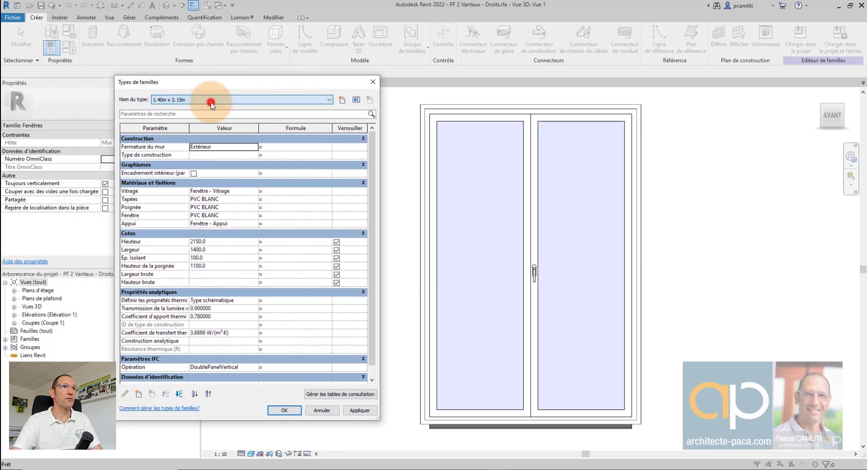
{"action": "left_click", "coordinate": [343, 100]}
{"action": "left_click", "coordinate": [285, 271]}
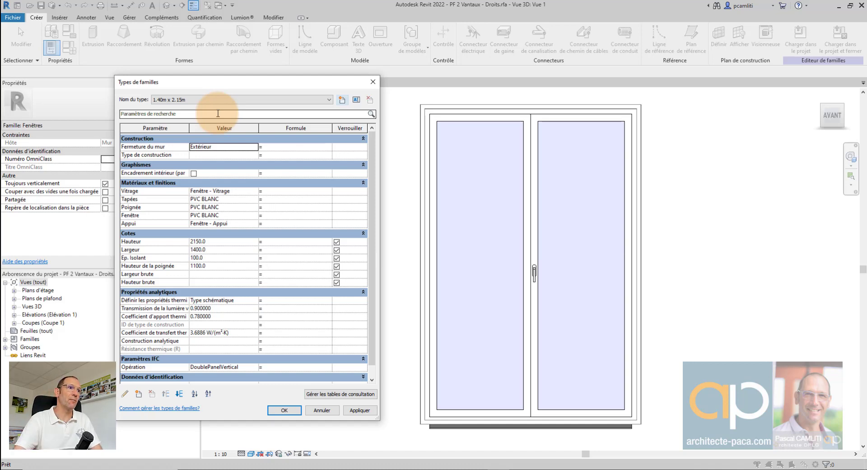
- Start a new family parameter named DIM, as a type parameter with the parameter type Texte
{"action": "scroll", "coordinate": [268, 194], "scroll_direction": "down", "scroll_amount": 1}
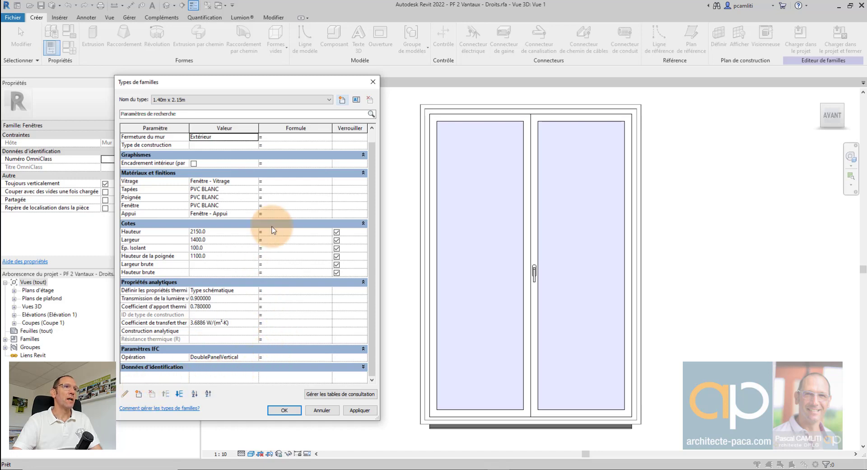
{"action": "left_click", "coordinate": [139, 395]}
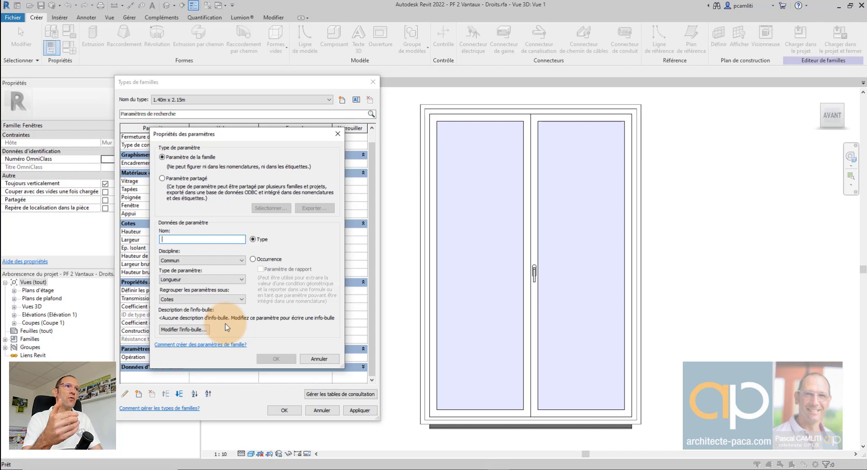
{"action": "type", "text": "DIM"}
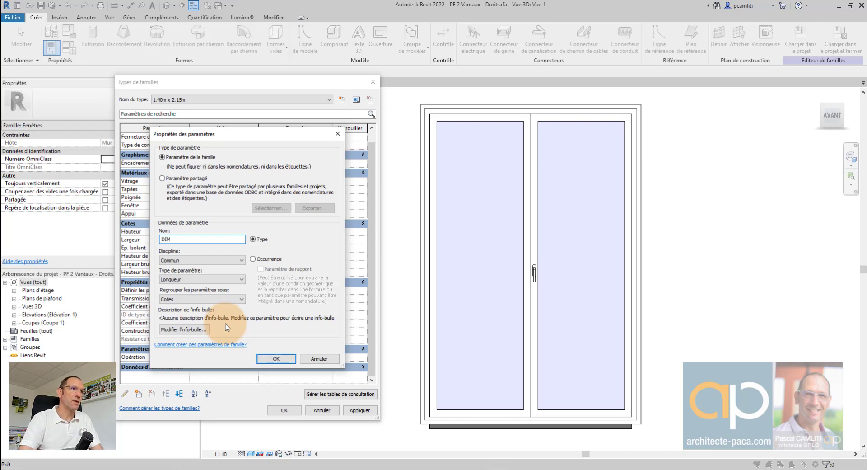
{"action": "left_click", "coordinate": [224, 279]}
{"action": "left_click", "coordinate": [216, 288]}
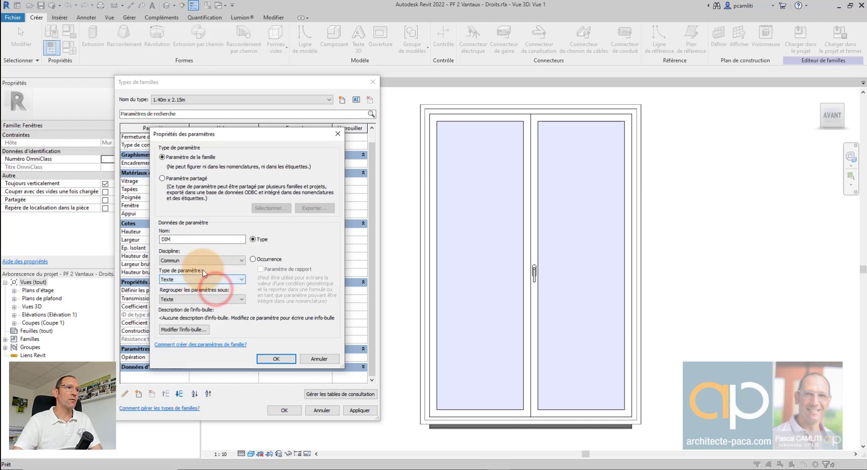
- Group the new DIM parameter under Propriétés du modèle
{"action": "left_click", "coordinate": [210, 300]}
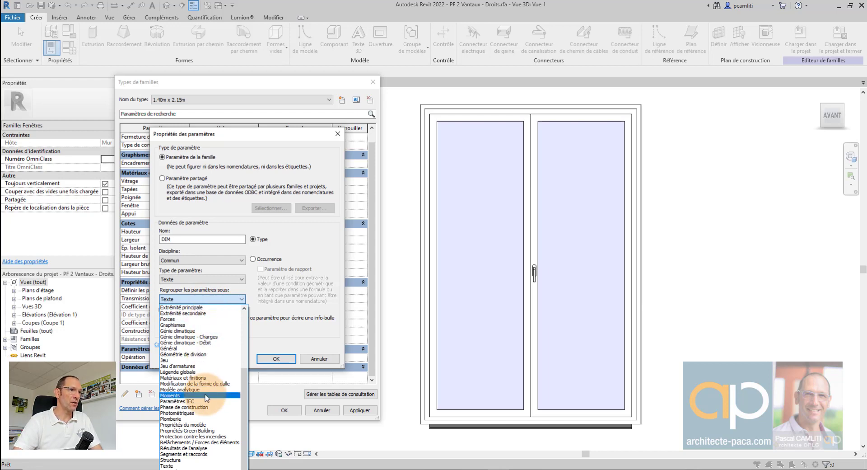
{"action": "left_click", "coordinate": [200, 425]}
{"action": "left_click_drag", "start_coordinate": [259, 134], "coordinate": [353, 139]}
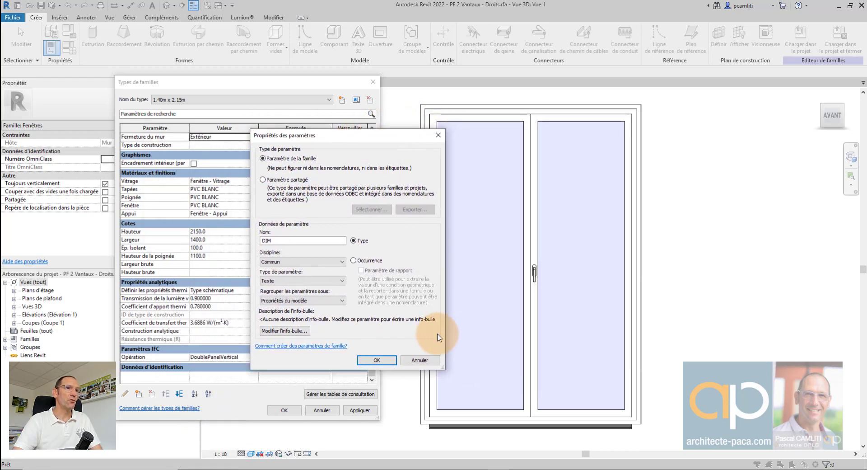
- Group the DIM parameter under Données d'identification, create it, and accept the family types
{"action": "left_click", "coordinate": [287, 301]}
{"action": "scroll", "coordinate": [296, 346], "scroll_direction": "up", "scroll_amount": 3}
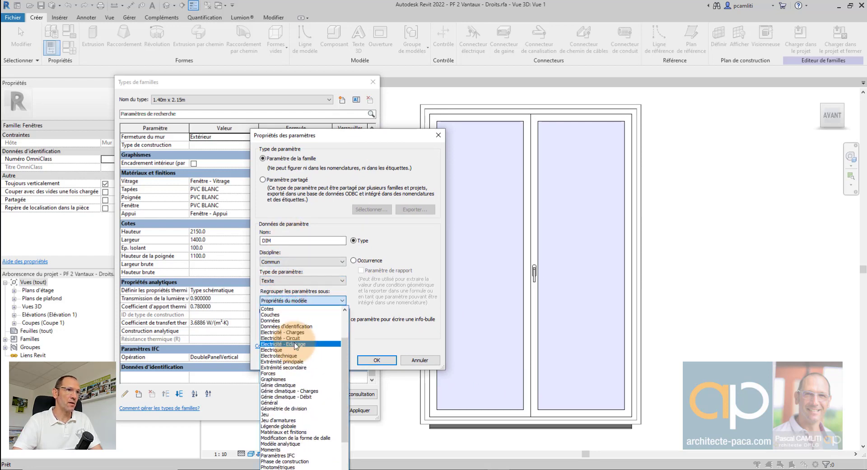
{"action": "scroll", "coordinate": [296, 346], "scroll_direction": "down", "scroll_amount": 2}
{"action": "left_click", "coordinate": [300, 345]}
{"action": "left_click", "coordinate": [384, 361]}
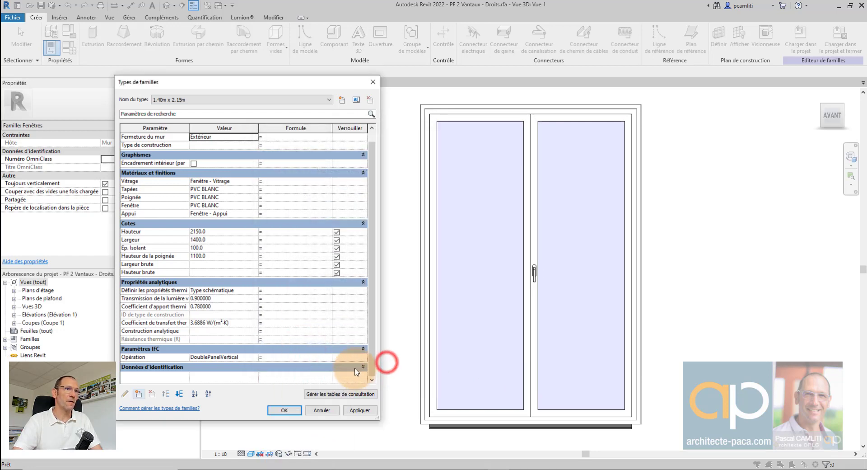
{"action": "left_click", "coordinate": [355, 369]}
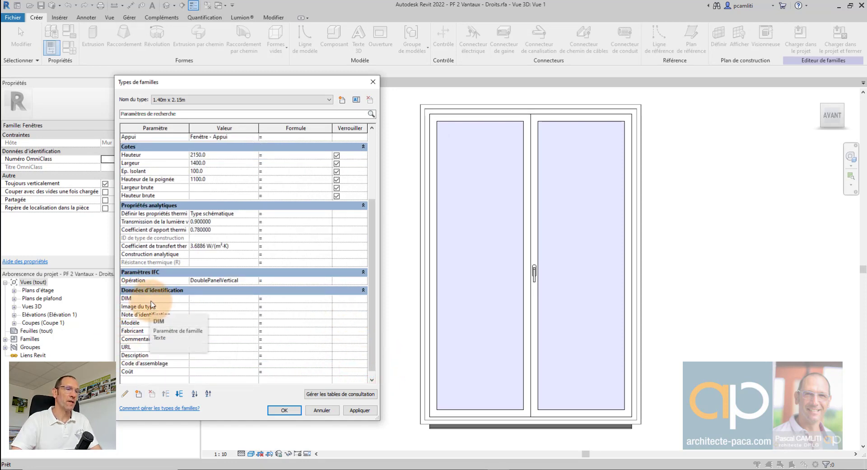
{"action": "left_click", "coordinate": [285, 410]}
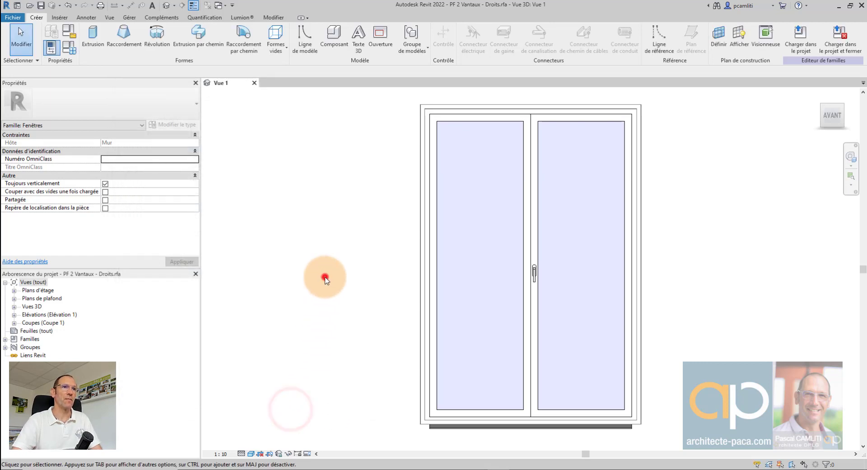
{"action": "left_click", "coordinate": [325, 277]}
{"action": "middle_click_drag", "start_coordinate": [343, 281], "coordinate": [226, 283]}
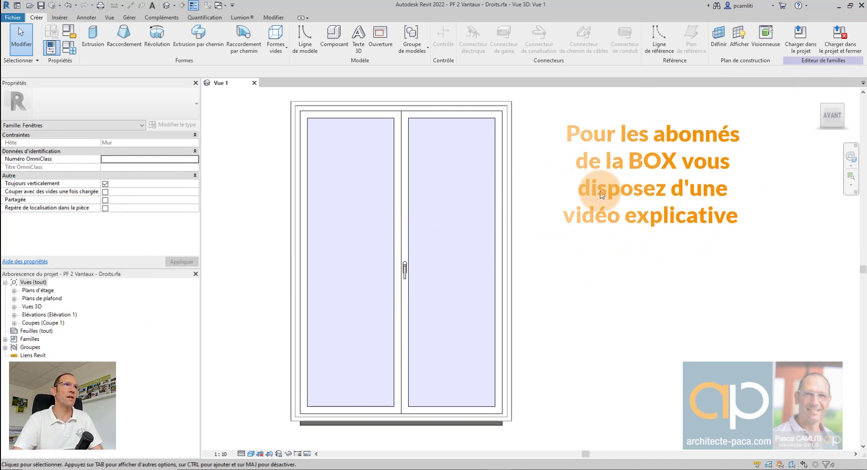
{"action": "left_click", "coordinate": [257, 153]}
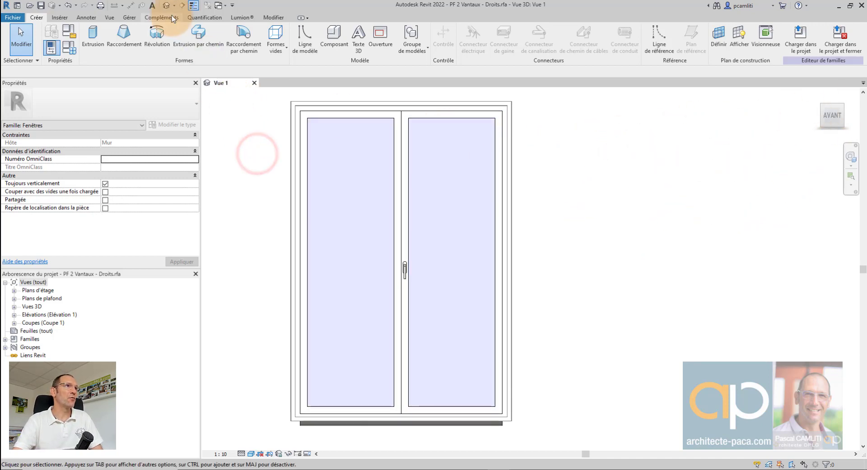
- Launch Dynamo and open the recent graph duplication-types-fenetres-2clics
{"action": "left_click", "coordinate": [130, 17]}
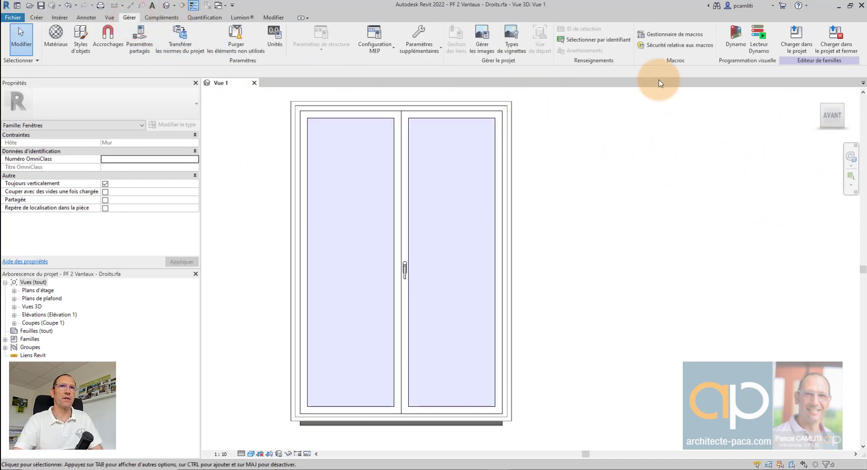
{"action": "left_click", "coordinate": [735, 46]}
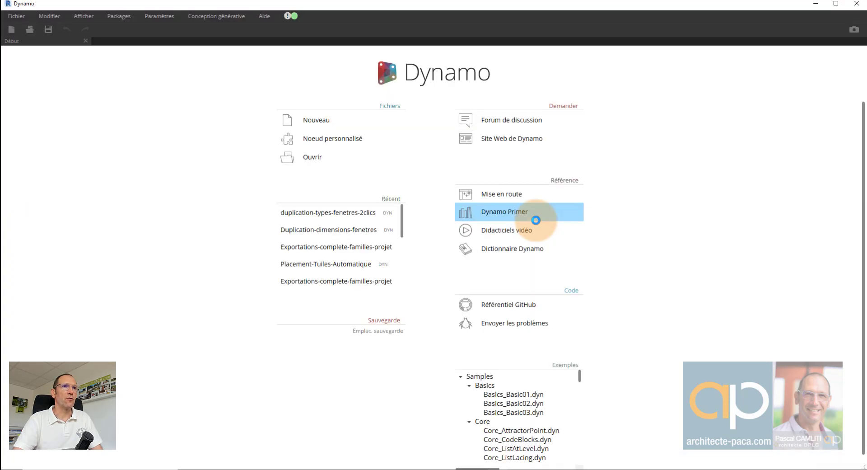
{"action": "left_click", "coordinate": [324, 210]}
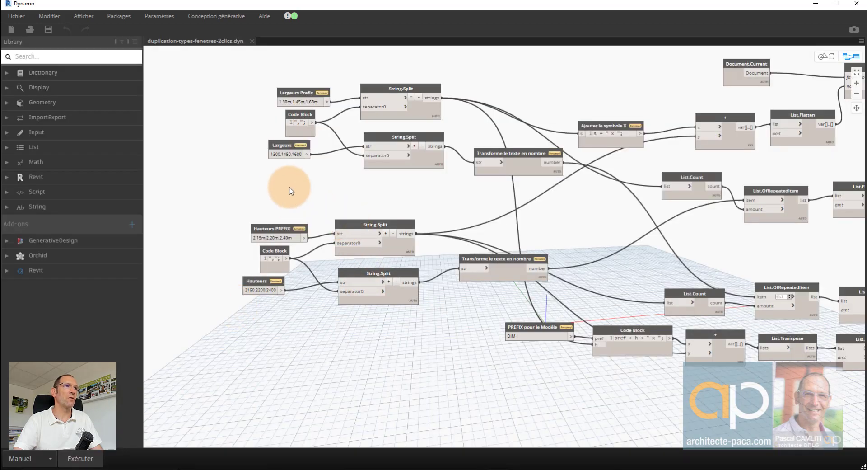
- Examine the graph's width and height input nodes and the nodes that build the type names
{"action": "middle_click_drag", "start_coordinate": [290, 186], "coordinate": [299, 234]}
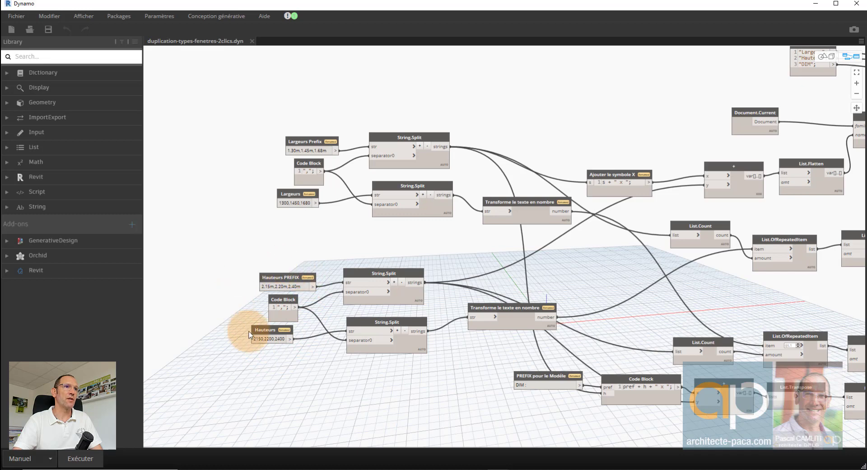
{"action": "middle_click_drag", "start_coordinate": [483, 310], "coordinate": [319, 251]}
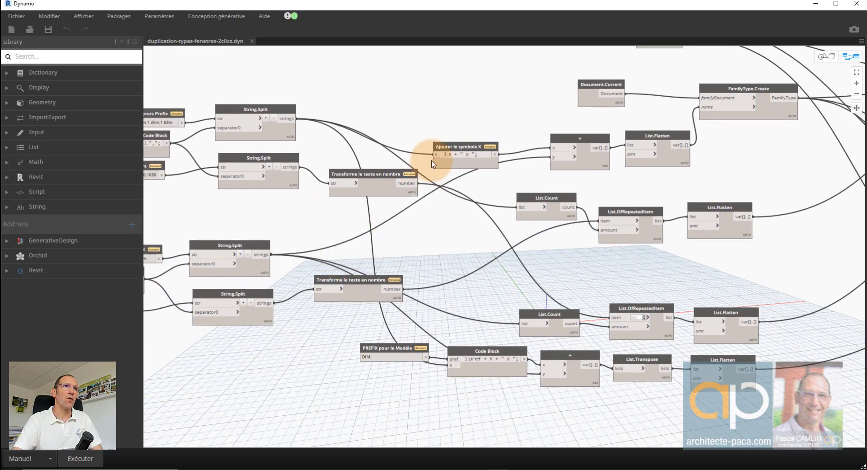
{"action": "middle_click_drag", "start_coordinate": [470, 253], "coordinate": [364, 199]}
{"action": "scroll", "coordinate": [385, 264], "scroll_direction": "up", "scroll_amount": 3}
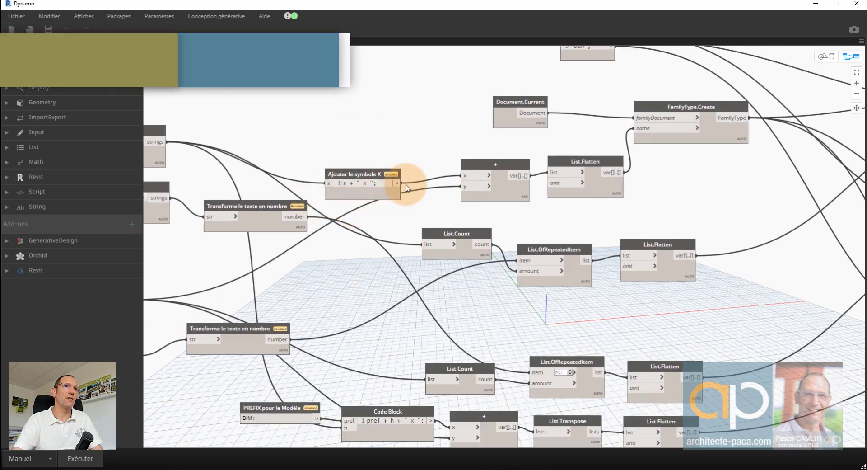
{"action": "mouse_move", "coordinate": [369, 195]}
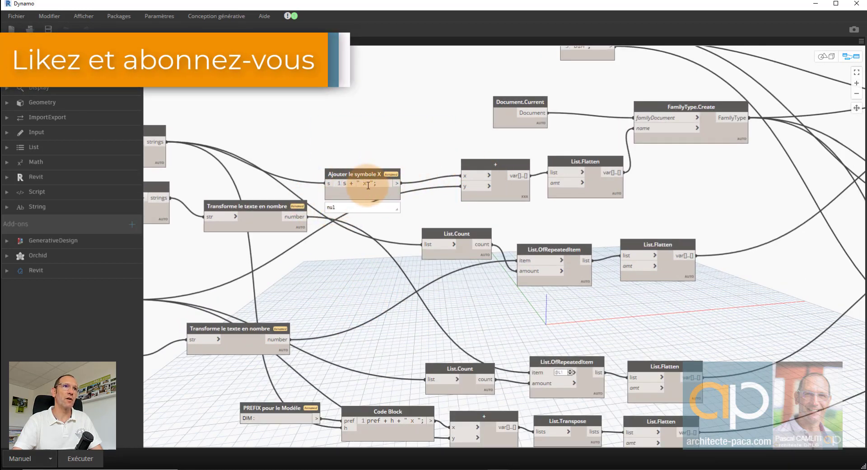
- Switch back to Revit and review the window family's type name and parameters in the family types
{"action": "left_click", "coordinate": [815, 3]}
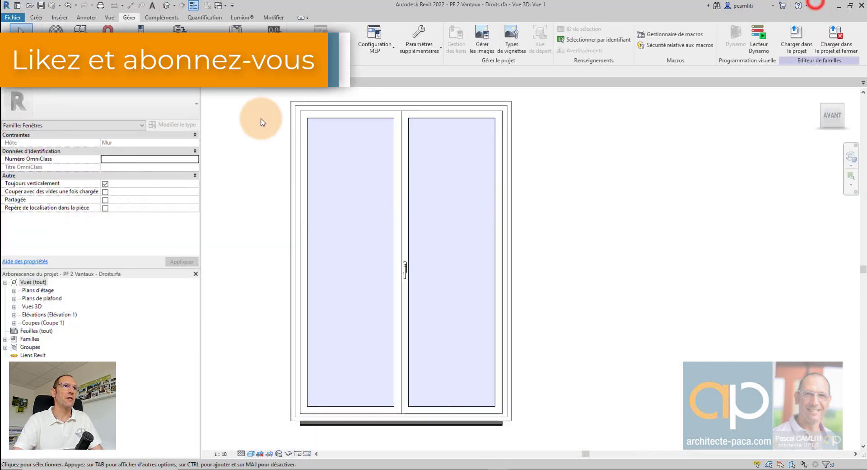
{"action": "left_click", "coordinate": [37, 17]}
{"action": "left_click", "coordinate": [69, 47]}
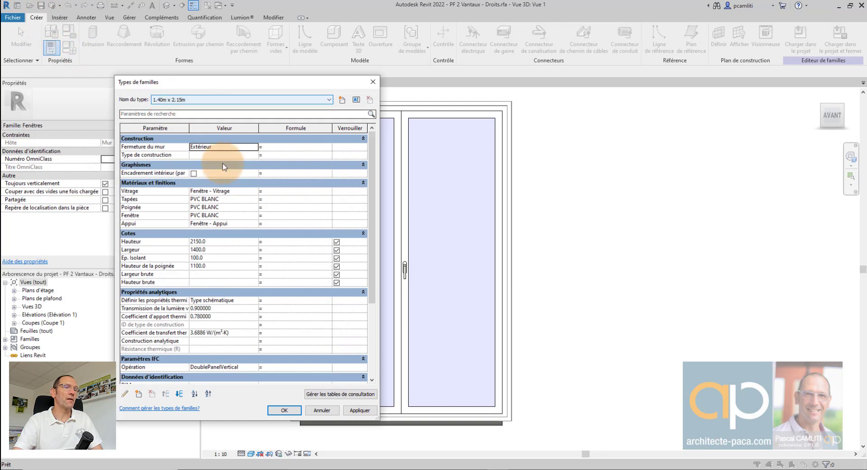
- Return to Dynamo to examine the FamilyType.Create and Parameter.SetValue nodes, and close Dynamo and Revit's family types
{"action": "left_click", "coordinate": [497, 467]}
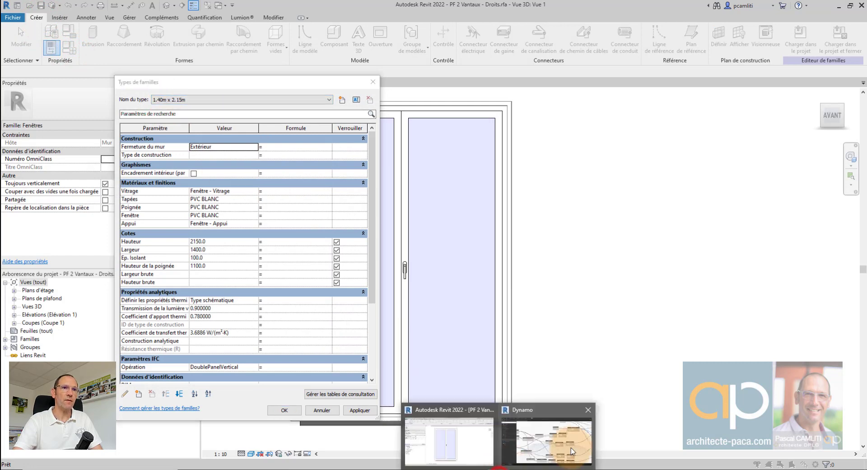
{"action": "left_click", "coordinate": [562, 444]}
{"action": "middle_click_drag", "start_coordinate": [598, 174], "coordinate": [414, 171]}
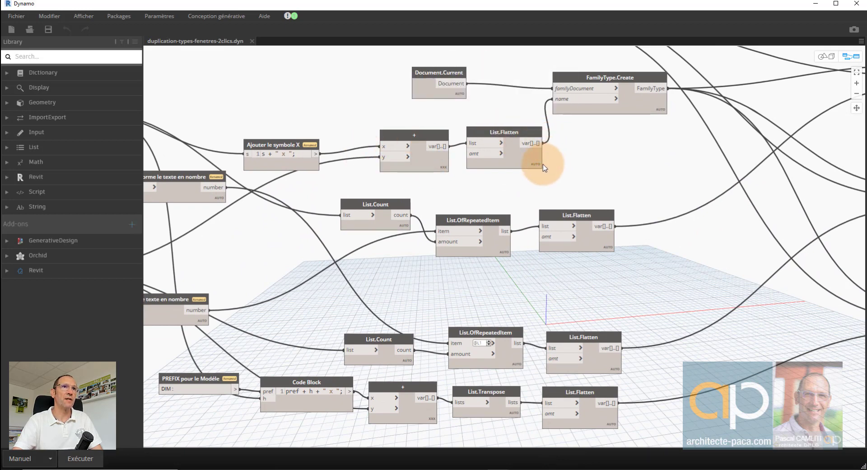
{"action": "middle_click_drag", "start_coordinate": [625, 186], "coordinate": [469, 200]}
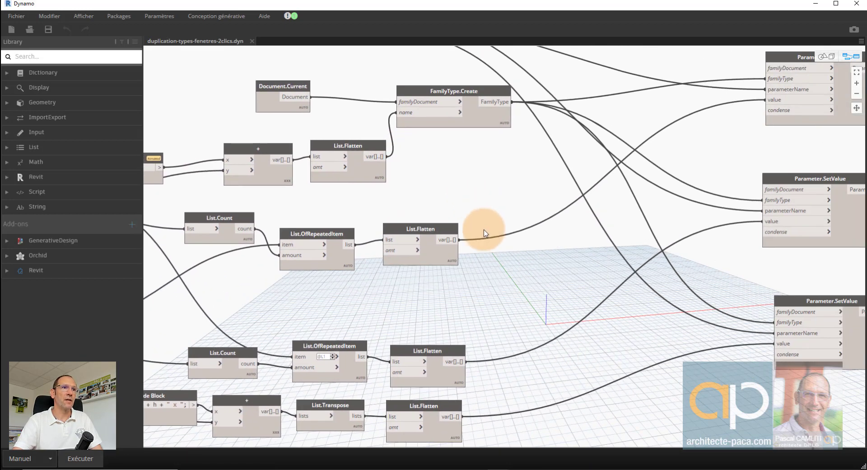
{"action": "middle_click_drag", "start_coordinate": [563, 278], "coordinate": [502, 276]}
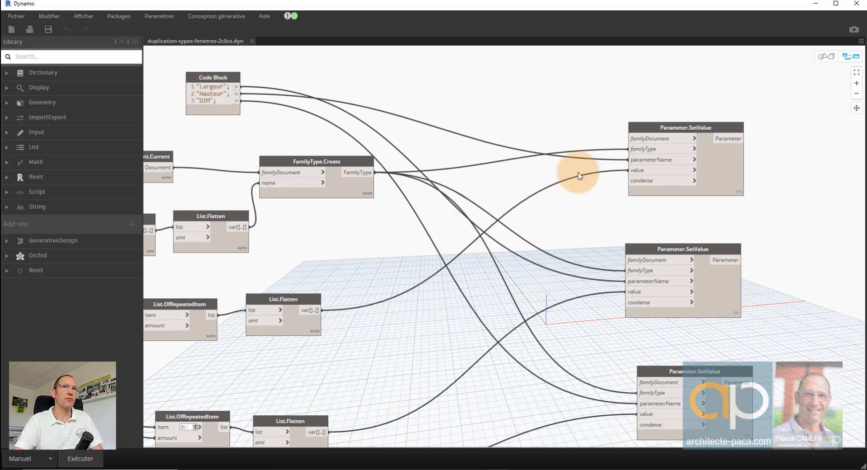
{"action": "left_click", "coordinate": [859, 7]}
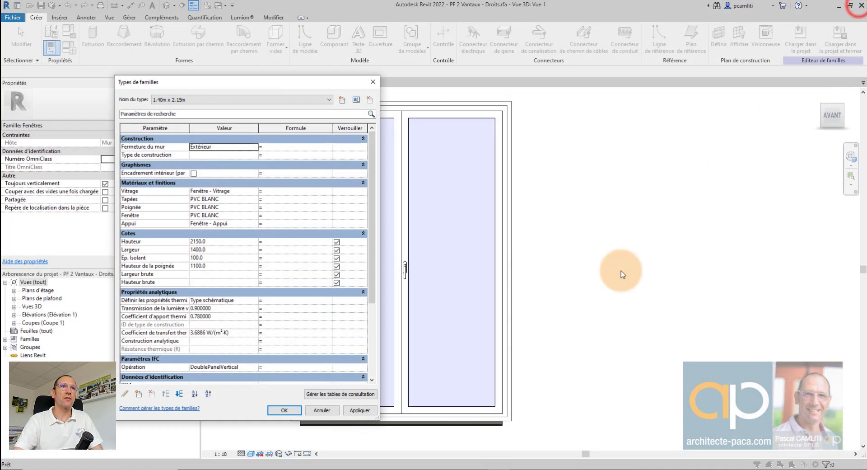
{"action": "left_click", "coordinate": [373, 80]}
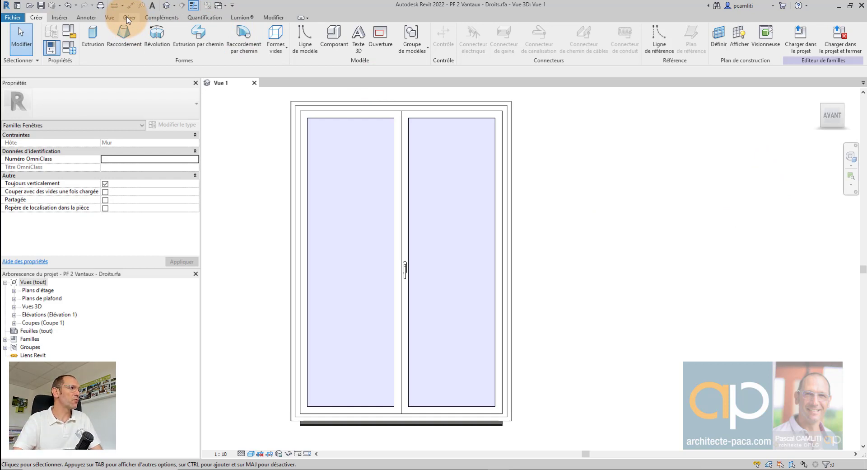
- Open Dynamo Player and set its script folder to 88 - Création types familles fenêtres automatique within 05 - TUTOS REVIT
{"action": "left_click", "coordinate": [128, 18]}
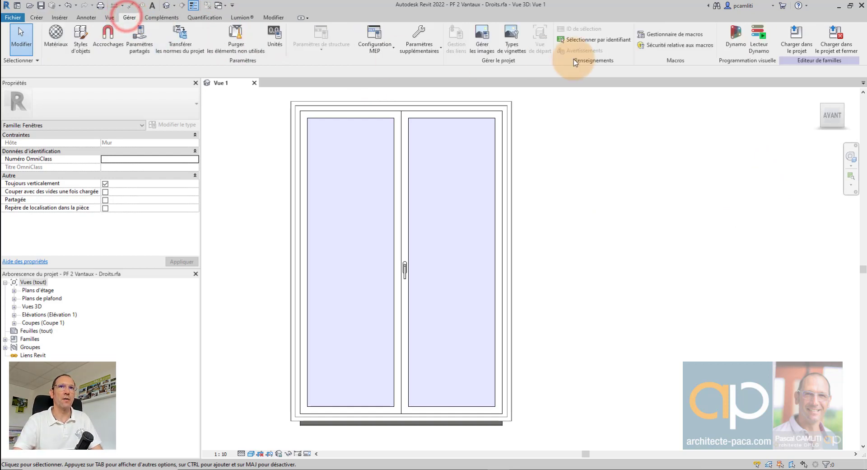
{"action": "left_click", "coordinate": [758, 46]}
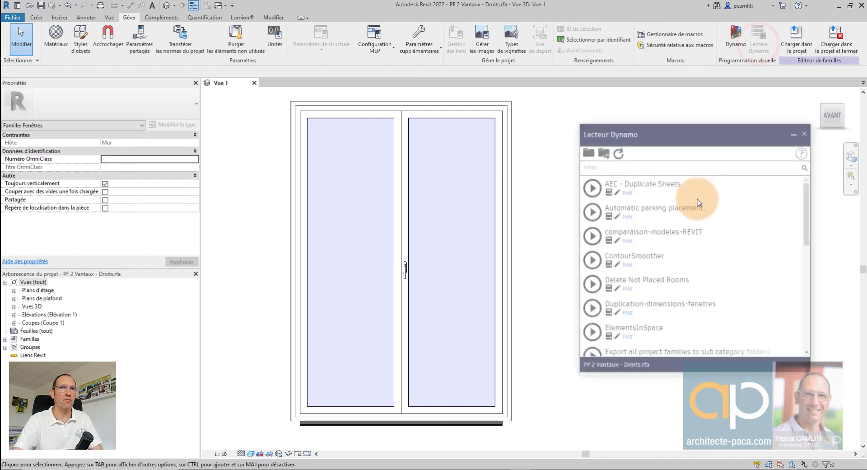
{"action": "left_click", "coordinate": [587, 151]}
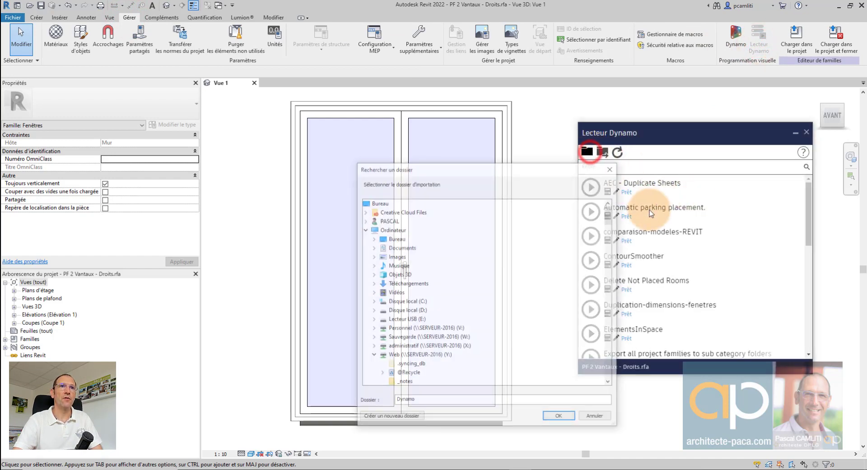
{"action": "scroll", "coordinate": [500, 289], "scroll_direction": "down", "scroll_amount": 5}
{"action": "left_click", "coordinate": [429, 319]}
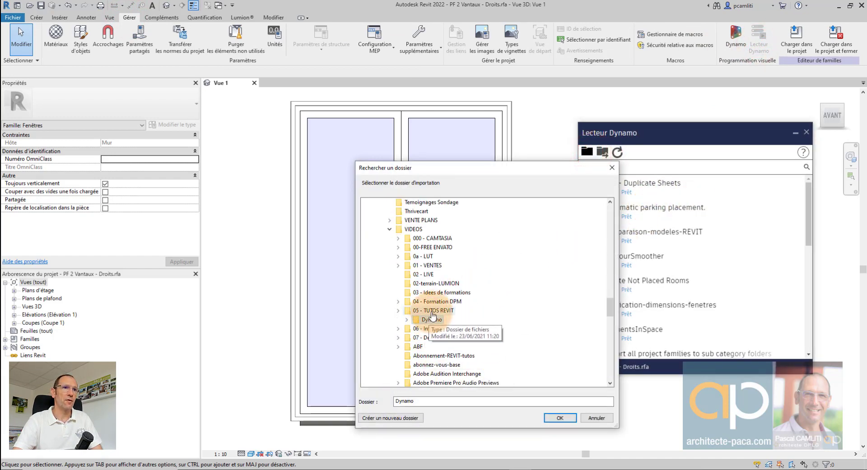
{"action": "scroll", "coordinate": [490, 310], "scroll_direction": "down", "scroll_amount": 2}
{"action": "left_click", "coordinate": [407, 257]}
{"action": "left_click", "coordinate": [398, 257]}
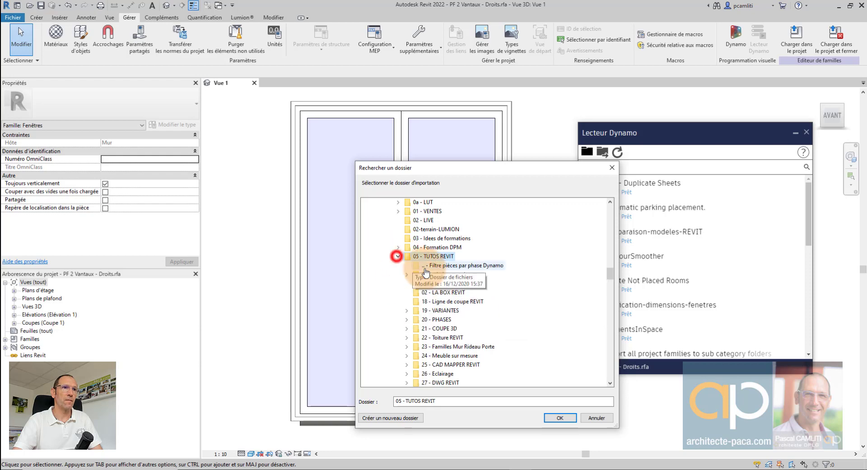
{"action": "scroll", "coordinate": [434, 289], "scroll_direction": "down", "scroll_amount": 20}
{"action": "scroll", "coordinate": [456, 312], "scroll_direction": "down", "scroll_amount": 6}
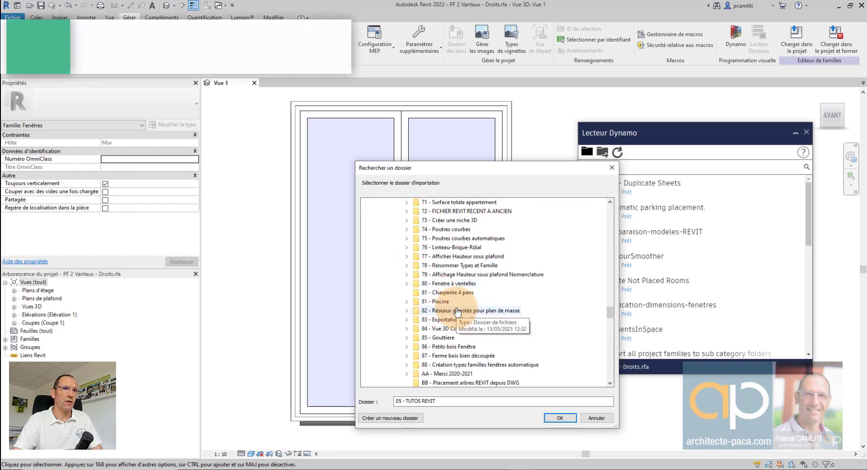
{"action": "double_click", "coordinate": [451, 312]}
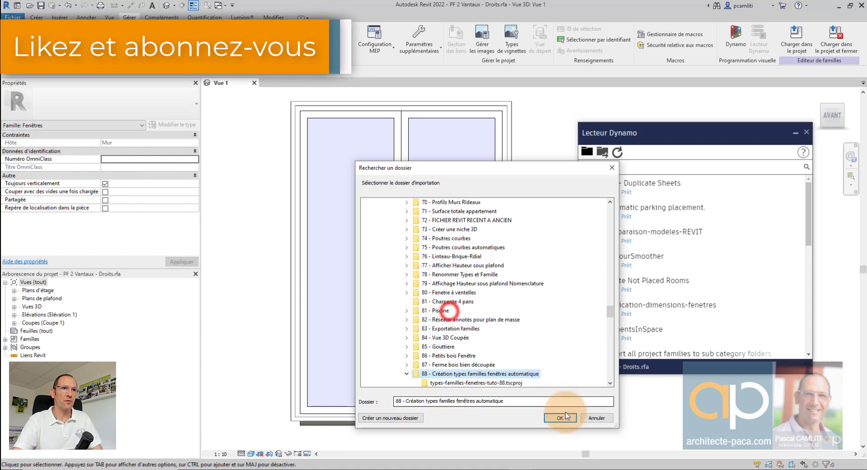
{"action": "left_click", "coordinate": [562, 417]}
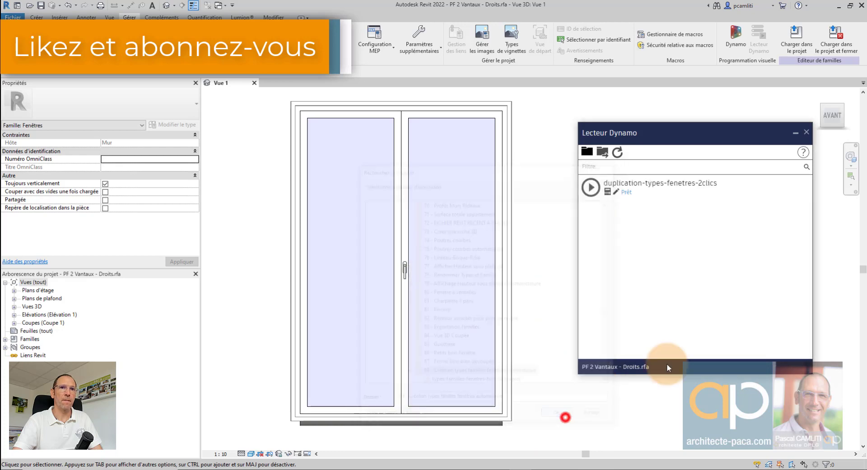
- Show the inputs of duplication-types-fenetres-2clics and set Largeurs Prefix to 1.40m,1.45m,1.68m,1.80m
{"action": "left_click", "coordinate": [608, 193]}
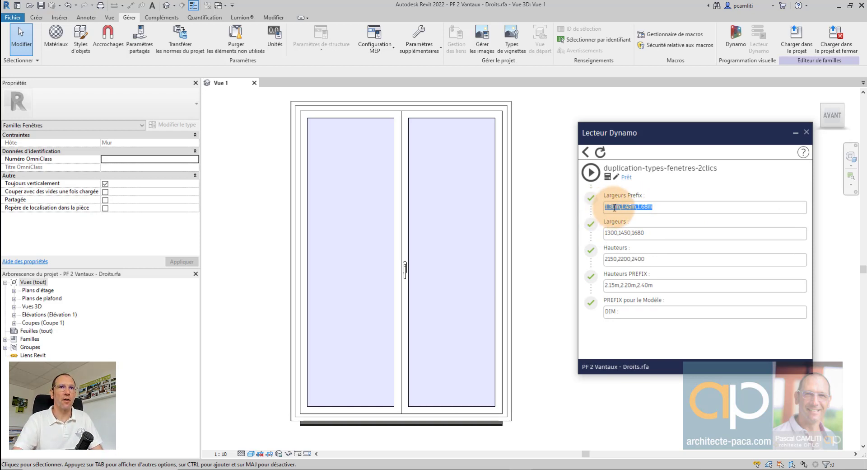
{"action": "left_click", "coordinate": [612, 207]}
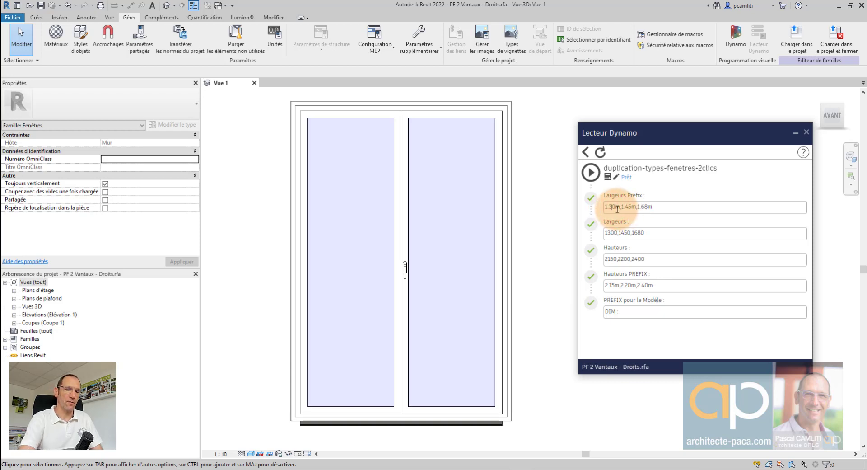
{"action": "key", "text": "BackSpace"}
{"action": "type", "text": "4"}
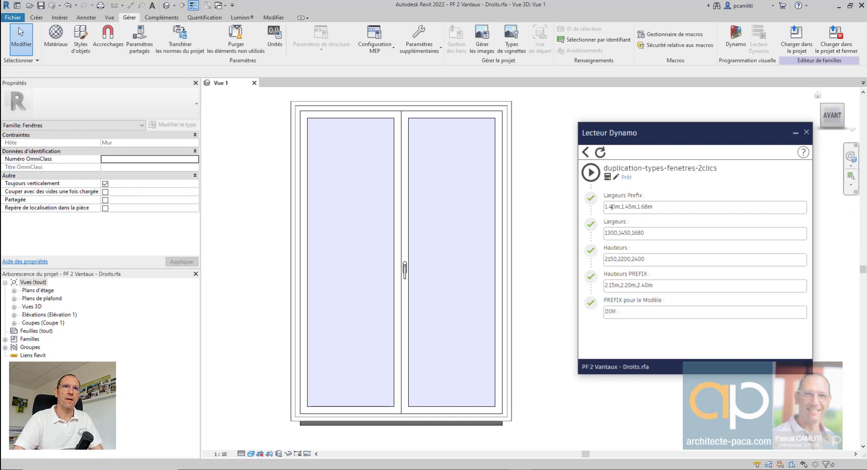
{"action": "left_click", "coordinate": [643, 206]}
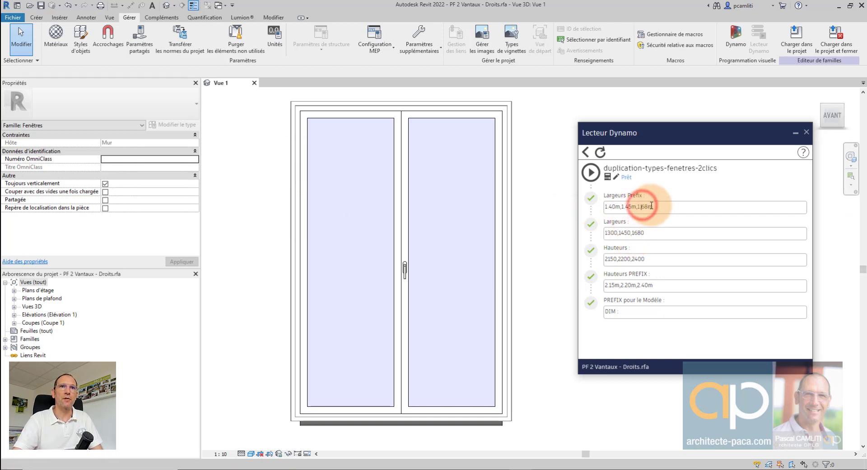
{"action": "left_click", "coordinate": [654, 206]}
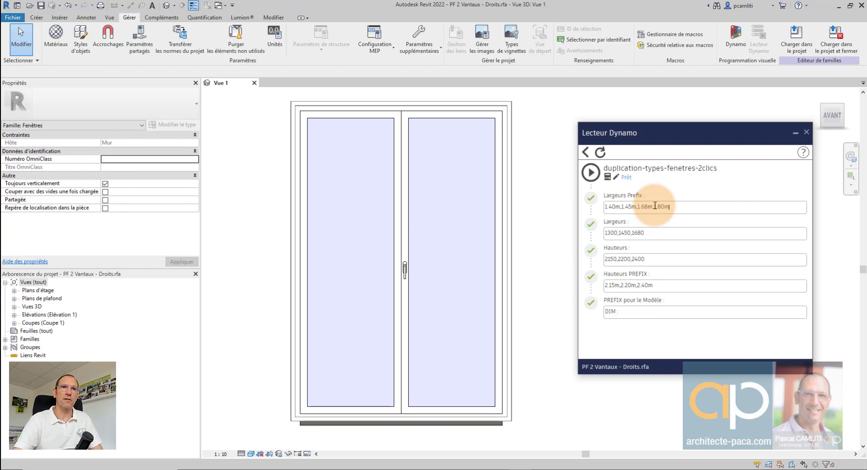
- Add 1800 to the end of the script's Largeurs values
{"action": "left_click", "coordinate": [661, 232]}
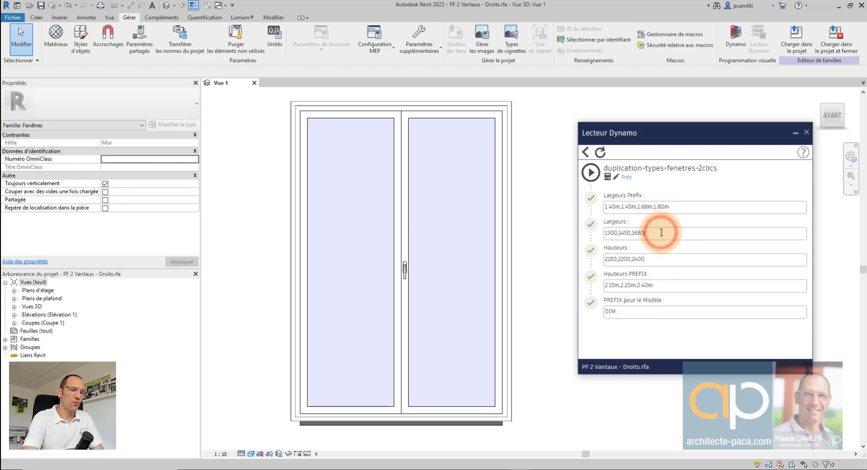
{"action": "type", "text": ","}
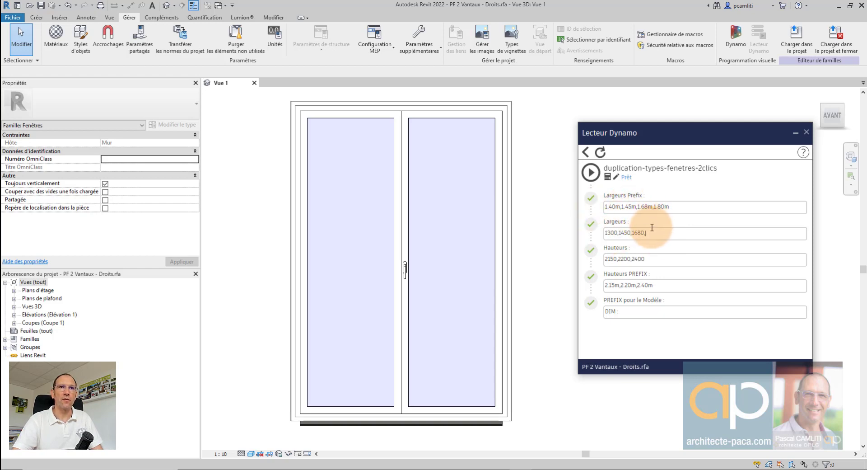
{"action": "type", "text": "1800"}
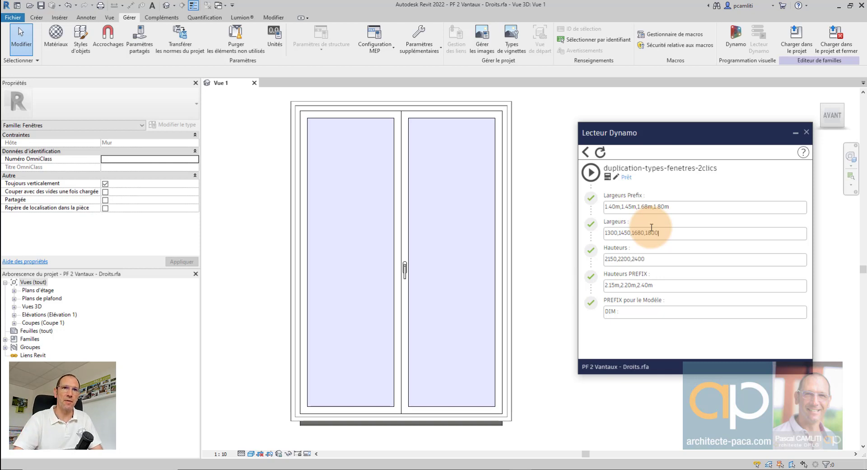
- Add 2500 to the script's Hauteurs values and 2.50m to its Hauteurs PREFIX values
{"action": "left_click", "coordinate": [665, 258]}
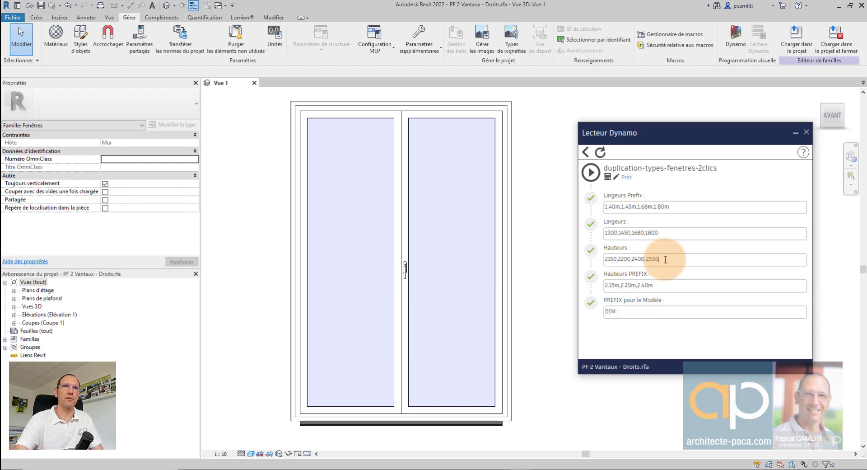
{"action": "left_click", "coordinate": [668, 284]}
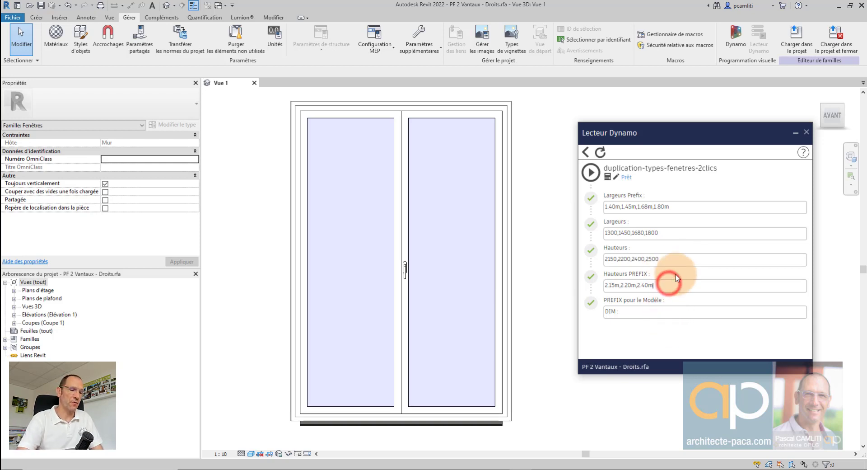
{"action": "type", "text": ",25"}
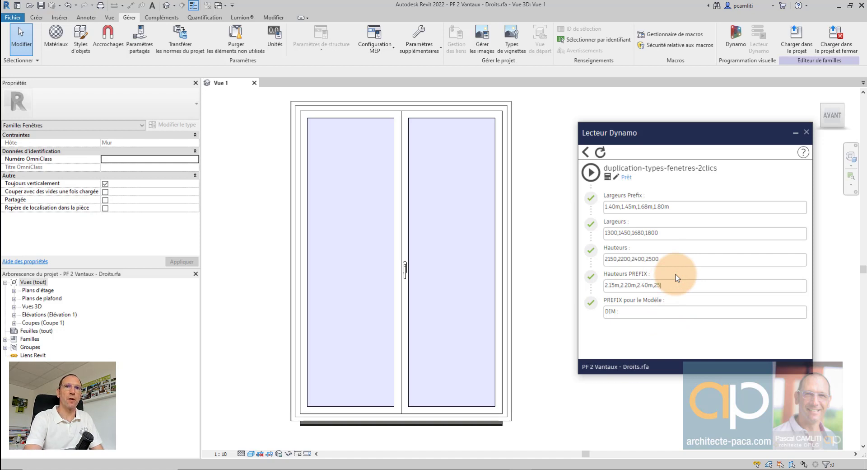
{"action": "key", "text": "BackSpace"}
{"action": "type", "text": ".50m"}
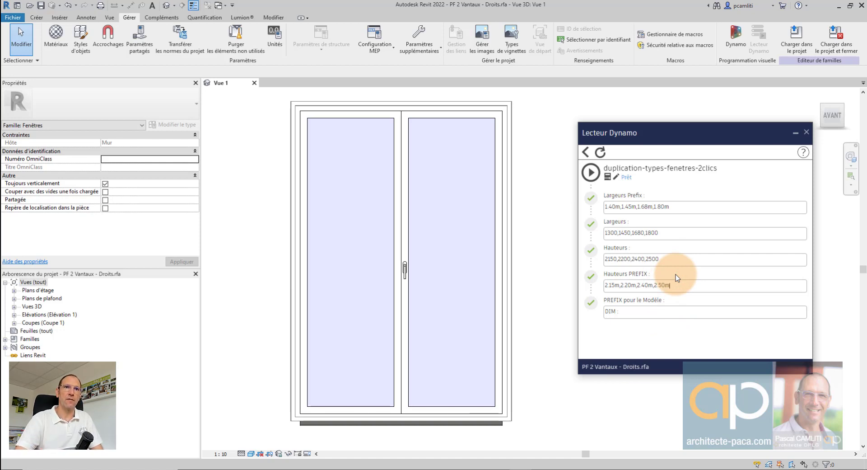
- Run the duplication-types-fenetres-2clics script with the edited width and height values
{"action": "left_click", "coordinate": [597, 176]}
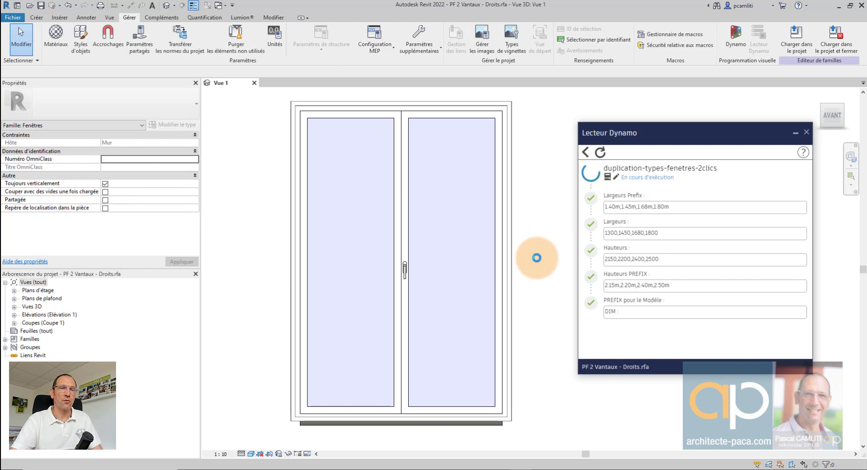
{"action": "left_click", "coordinate": [548, 245]}
{"action": "scroll", "coordinate": [551, 242], "scroll_direction": "down", "scroll_amount": 2}
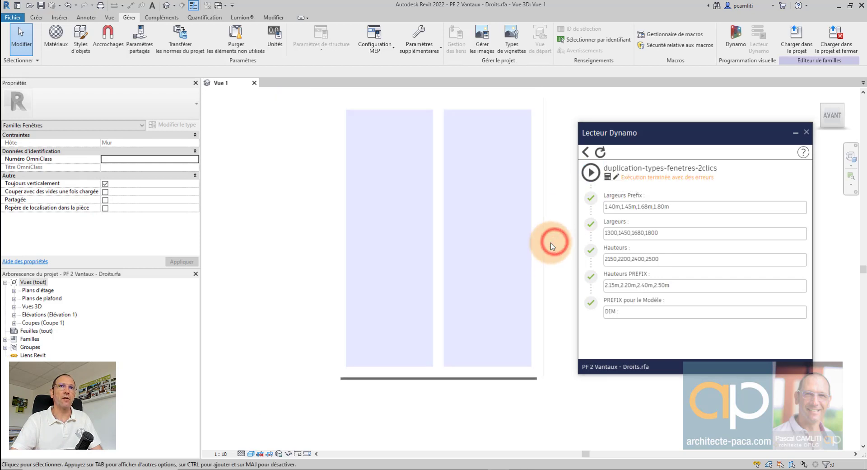
- Open the family types and check the generated type names and the dimensions of type 1.40m x 2.15m
{"action": "left_click", "coordinate": [37, 17]}
{"action": "left_click", "coordinate": [67, 45]}
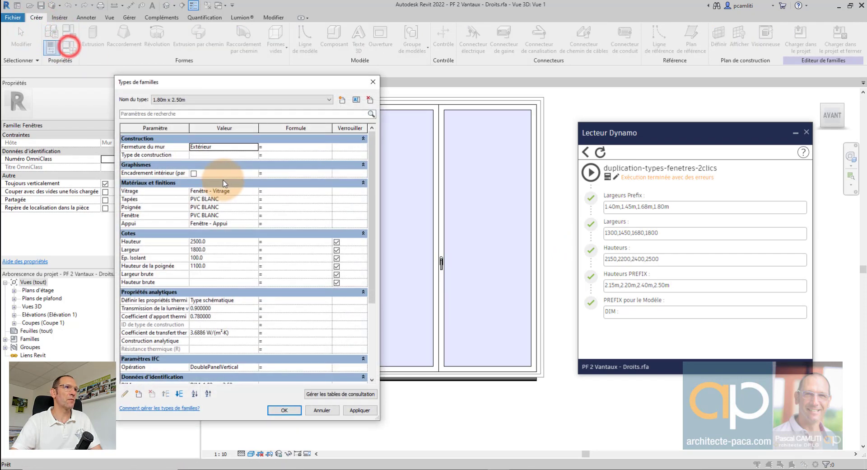
{"action": "left_click", "coordinate": [222, 100]}
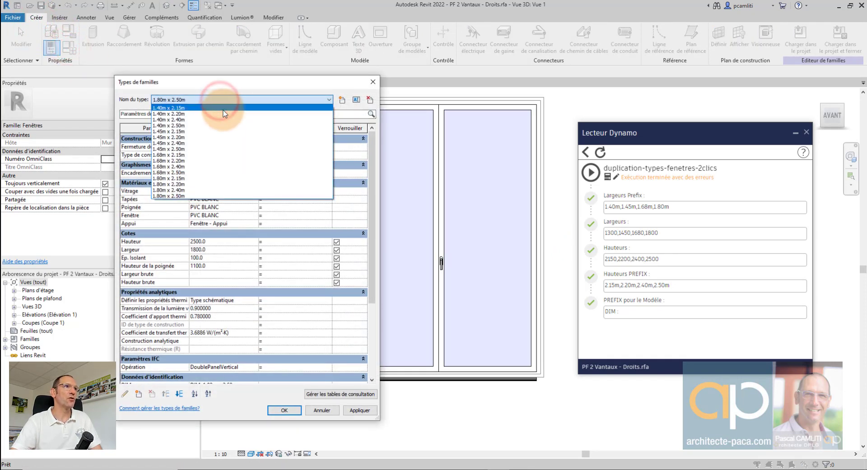
{"action": "left_click", "coordinate": [222, 109]}
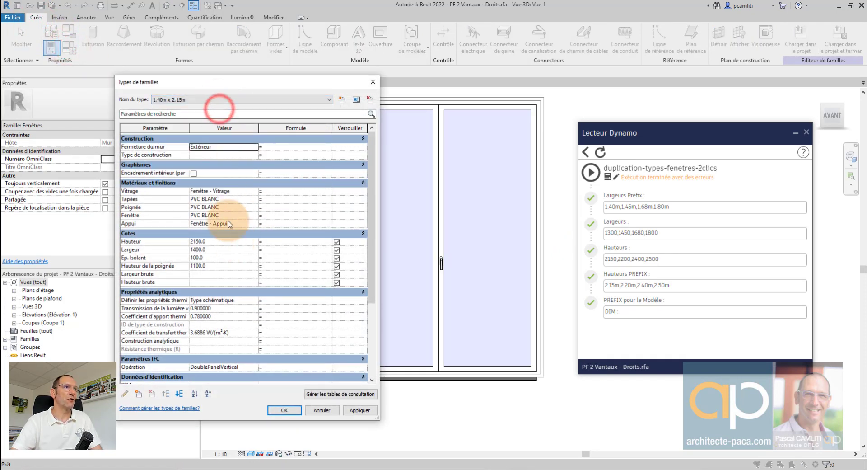
{"action": "left_click", "coordinate": [215, 100]}
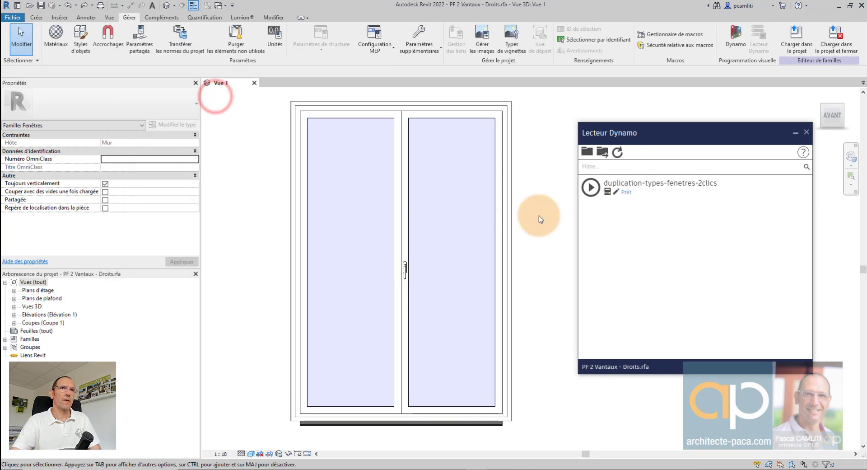
- Run duplication-types-fenetres-2clics with its preset inputs and check the DIM parameter in the family types
{"action": "left_click", "coordinate": [611, 210]}
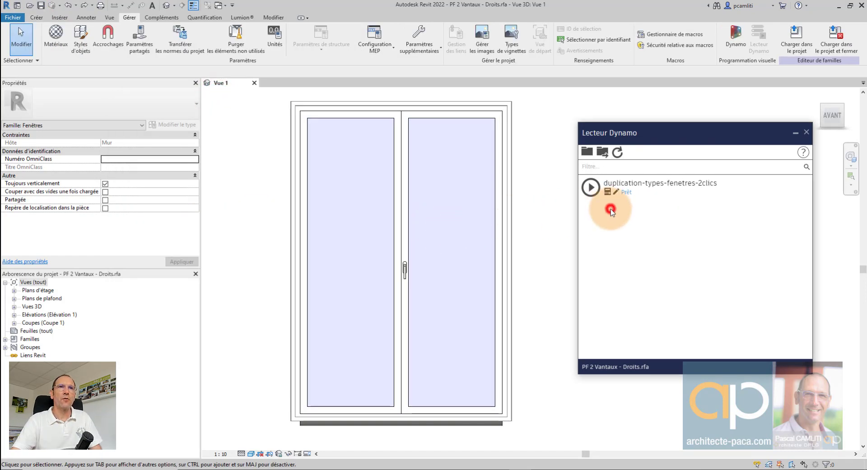
{"action": "left_click", "coordinate": [591, 187]}
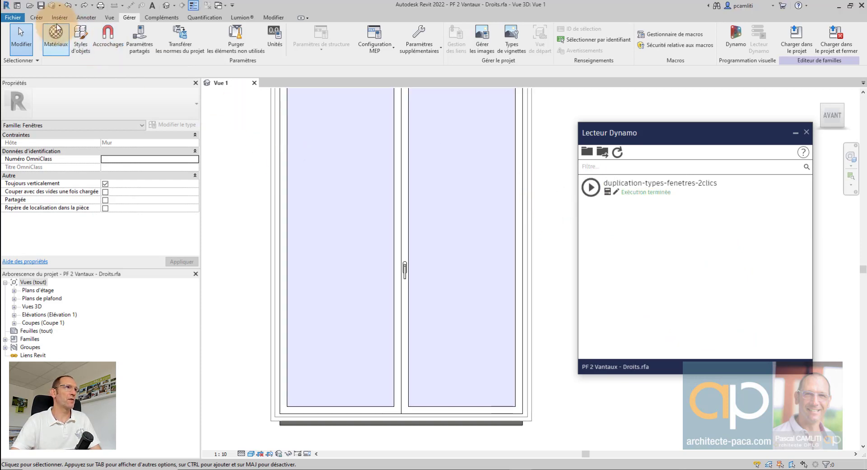
{"action": "left_click", "coordinate": [37, 18]}
{"action": "left_click", "coordinate": [69, 45]}
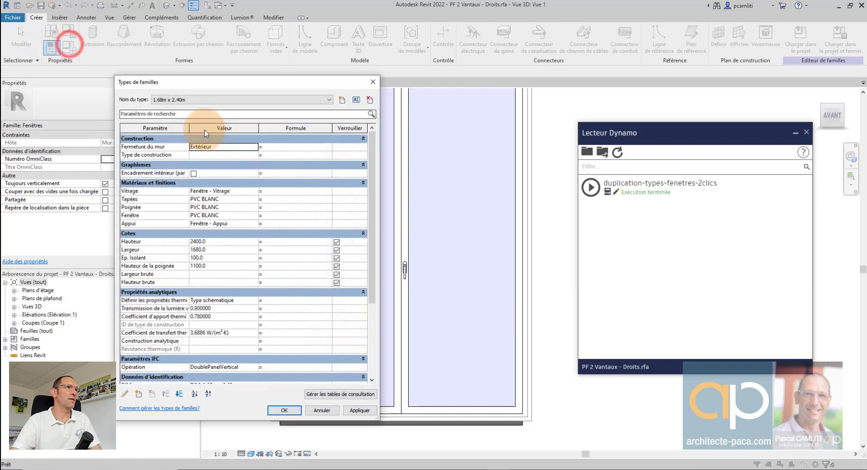
{"action": "scroll", "coordinate": [314, 249], "scroll_direction": "down", "scroll_amount": 3}
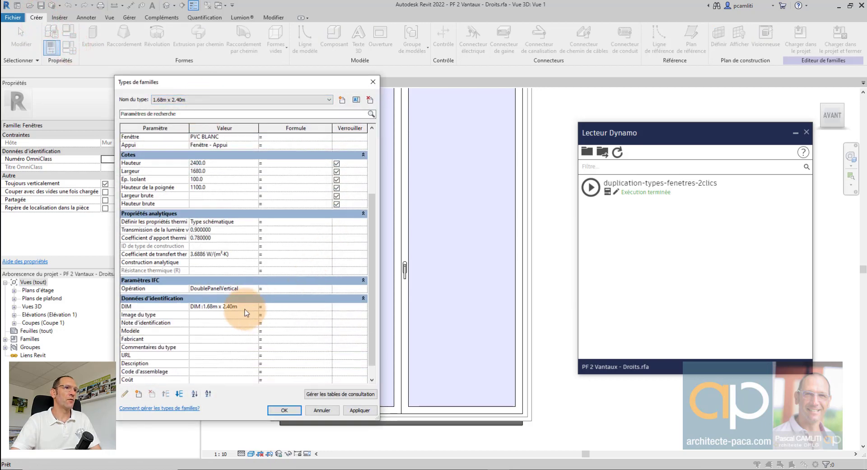
- Switch to type 1.40m x 2.15m, examine its dimensions and DIM parameter, and review the list of type names
{"action": "left_click", "coordinate": [211, 100]}
{"action": "left_click", "coordinate": [373, 218]}
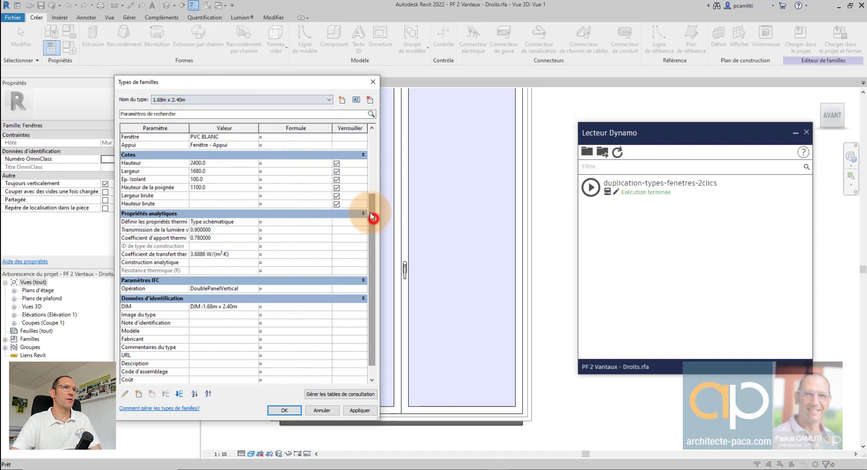
{"action": "left_click", "coordinate": [203, 98]}
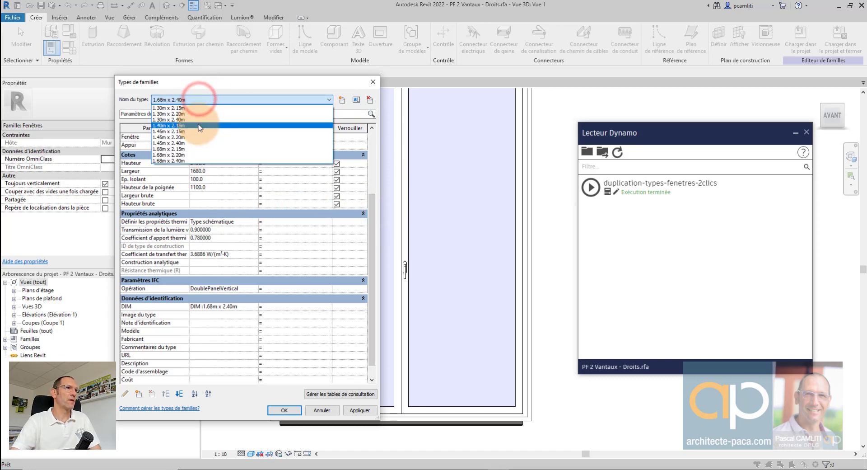
{"action": "left_click", "coordinate": [198, 123]}
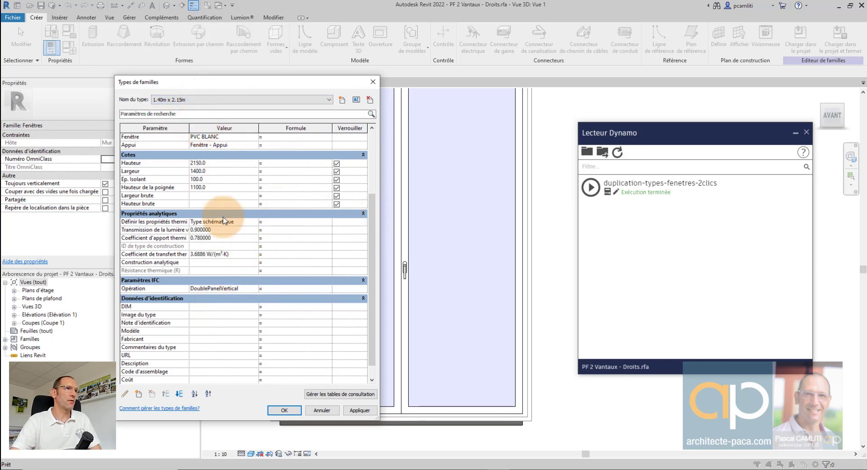
{"action": "scroll", "coordinate": [226, 206], "scroll_direction": "up", "scroll_amount": 2}
{"action": "scroll", "coordinate": [226, 207], "scroll_direction": "up", "scroll_amount": 1}
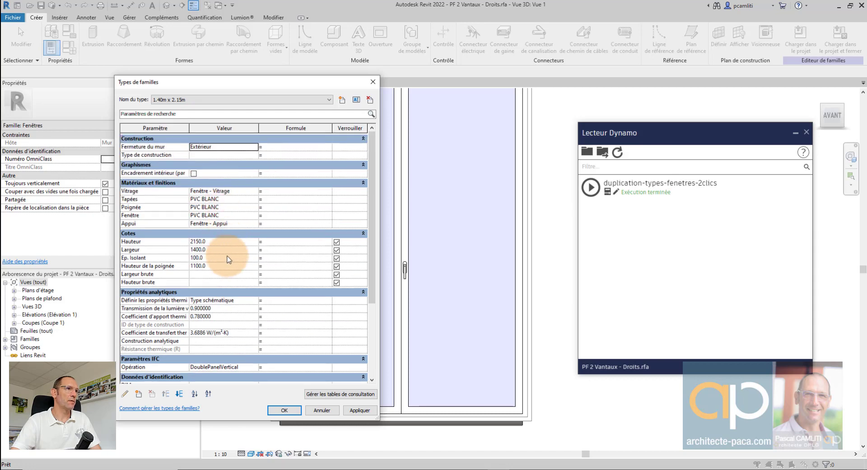
{"action": "left_click", "coordinate": [199, 99]}
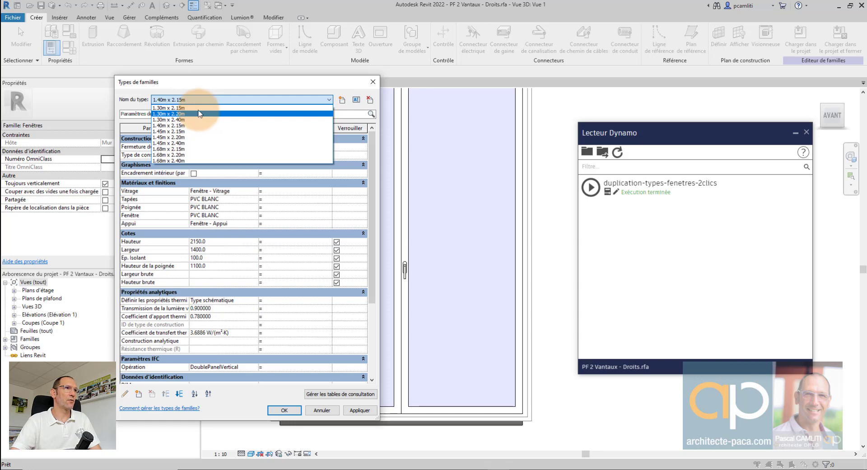
- Compare the dimensions of types 1.30m x 2.15m, 1.40m x 2.15m and 1.45m x 2.15m, and close the family types without saving changes
{"action": "left_click", "coordinate": [200, 107]}
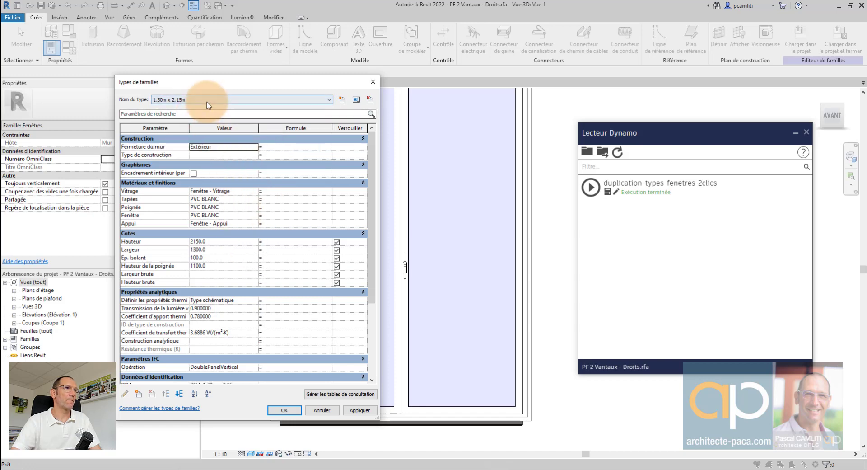
{"action": "left_click", "coordinate": [208, 99]}
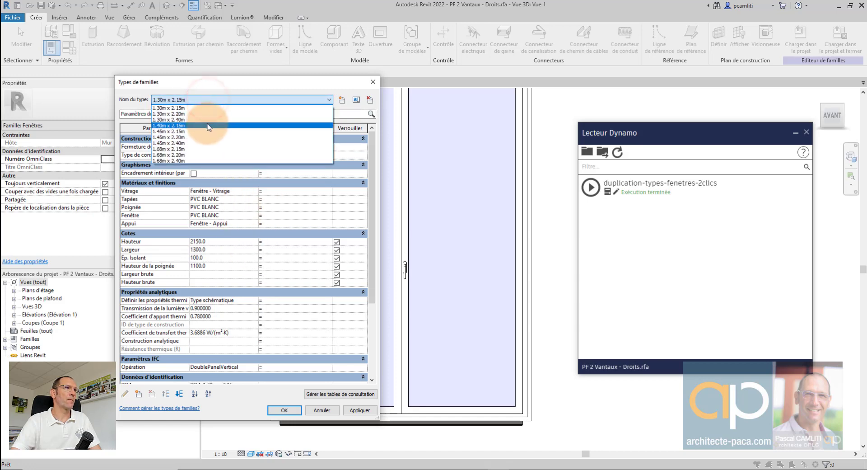
{"action": "left_click", "coordinate": [208, 125]}
{"action": "left_click", "coordinate": [217, 98]}
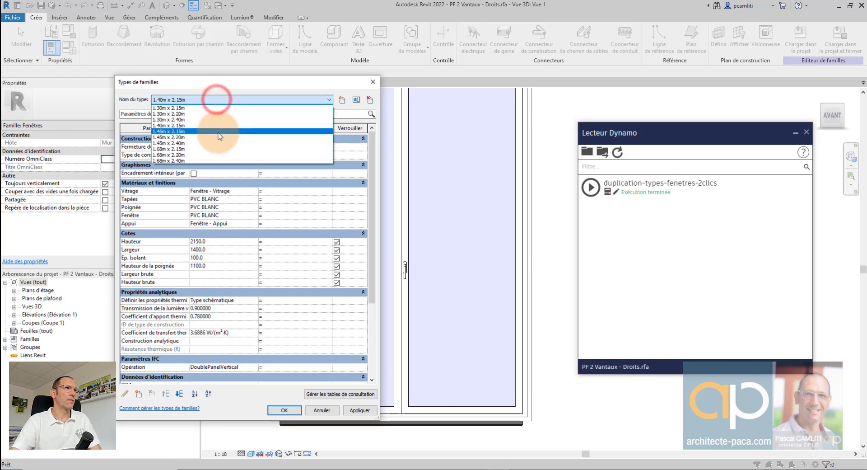
{"action": "left_click", "coordinate": [220, 131]}
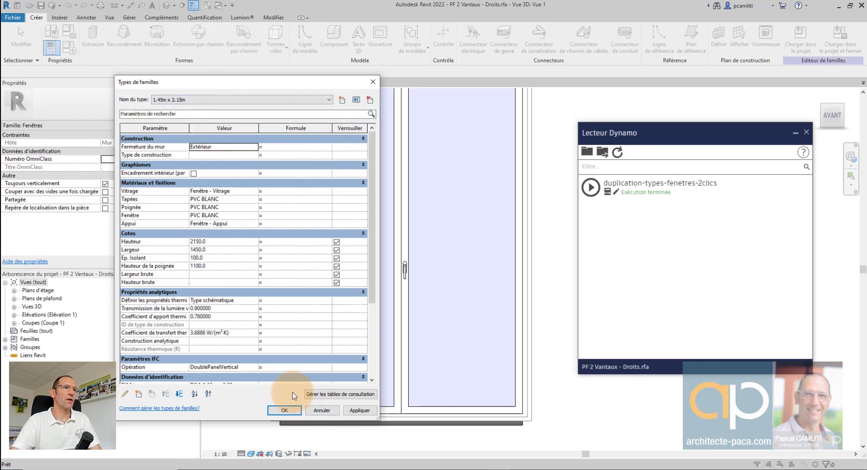
{"action": "left_click", "coordinate": [321, 408]}
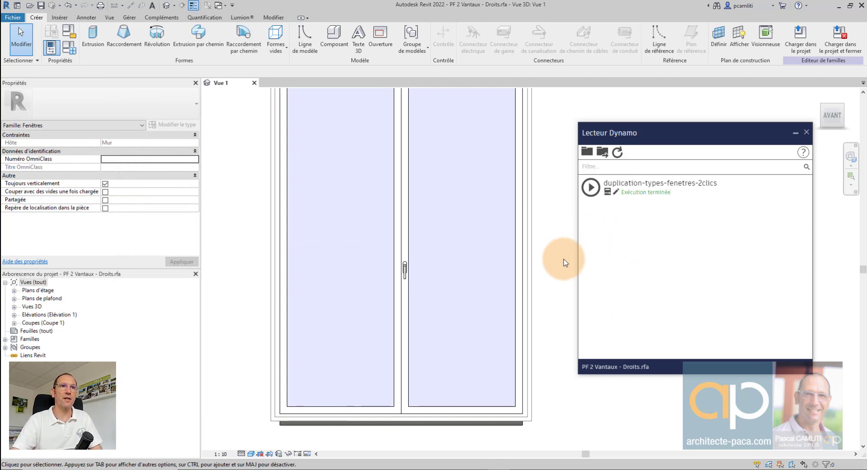
- Reopen the family types and apply type 1.68m x 2.15m to the window model
{"action": "scroll", "coordinate": [563, 259], "scroll_direction": "down", "scroll_amount": 2}
{"action": "left_click", "coordinate": [70, 50]}
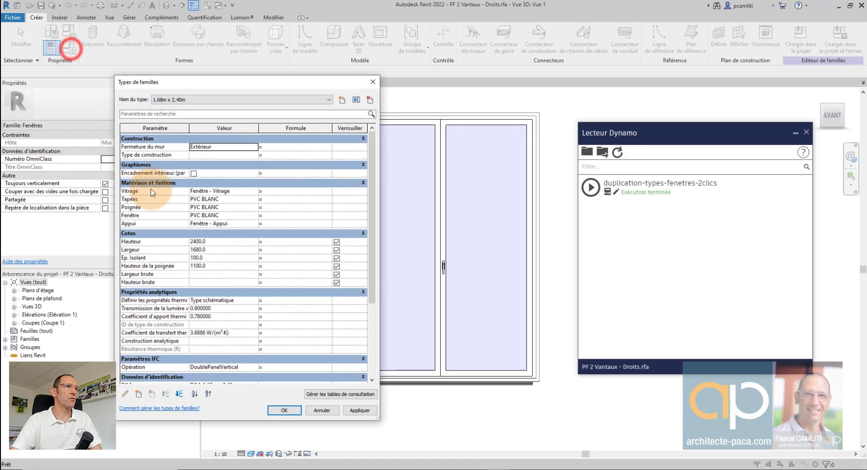
{"action": "left_click", "coordinate": [357, 410]}
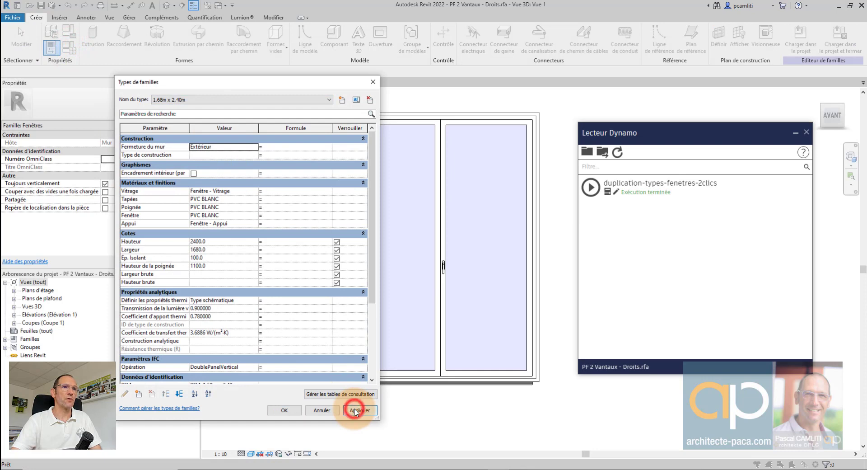
{"action": "left_click", "coordinate": [192, 100]}
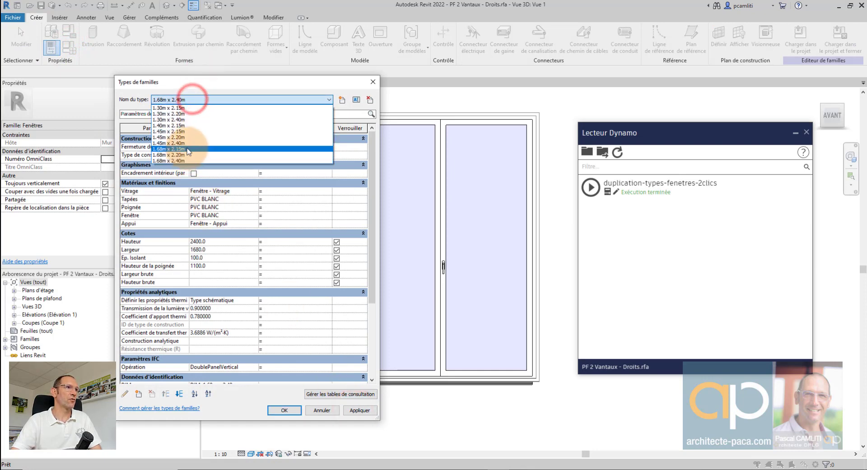
{"action": "left_click", "coordinate": [183, 149]}
{"action": "left_click", "coordinate": [370, 410]}
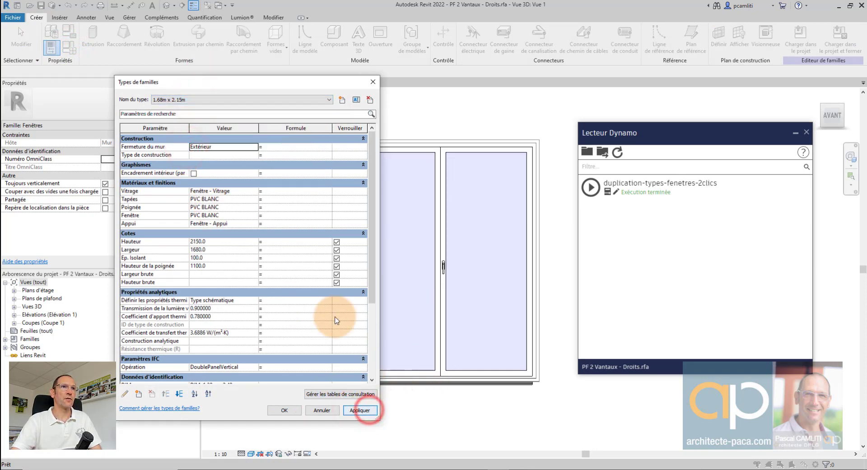
{"action": "left_click", "coordinate": [289, 410]}
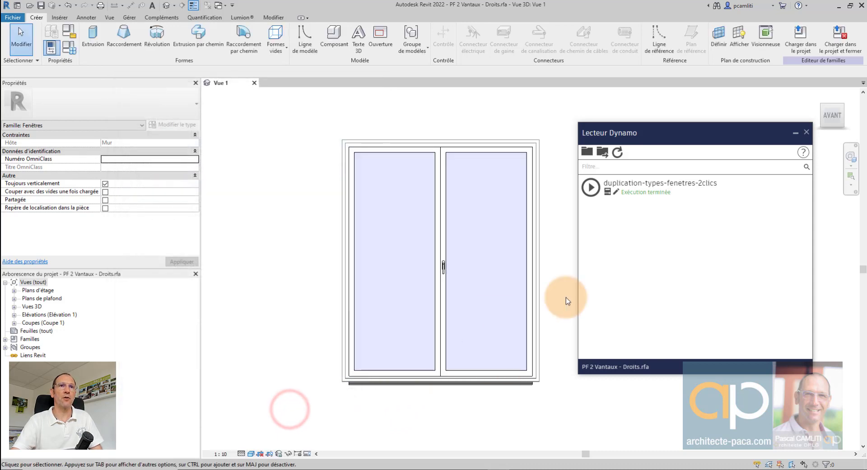